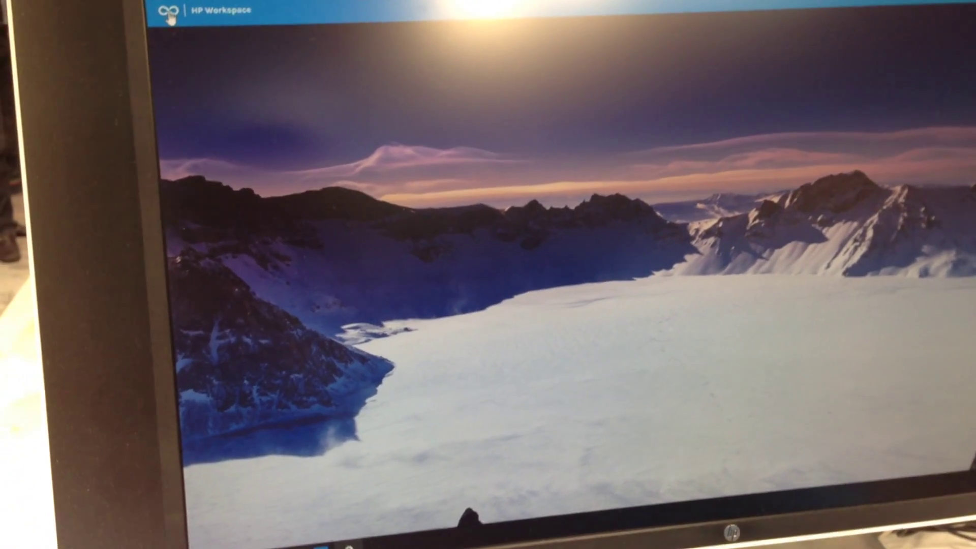
# Step: Launch Access from the All Apps catalogue to show the Lending Library Asset List
pyautogui.click(168, 16)
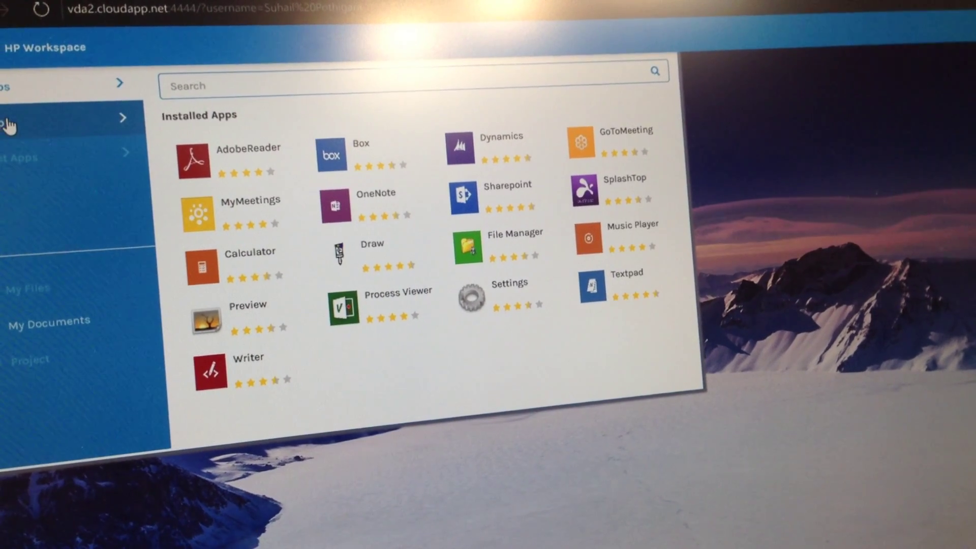
pyautogui.click(9, 126)
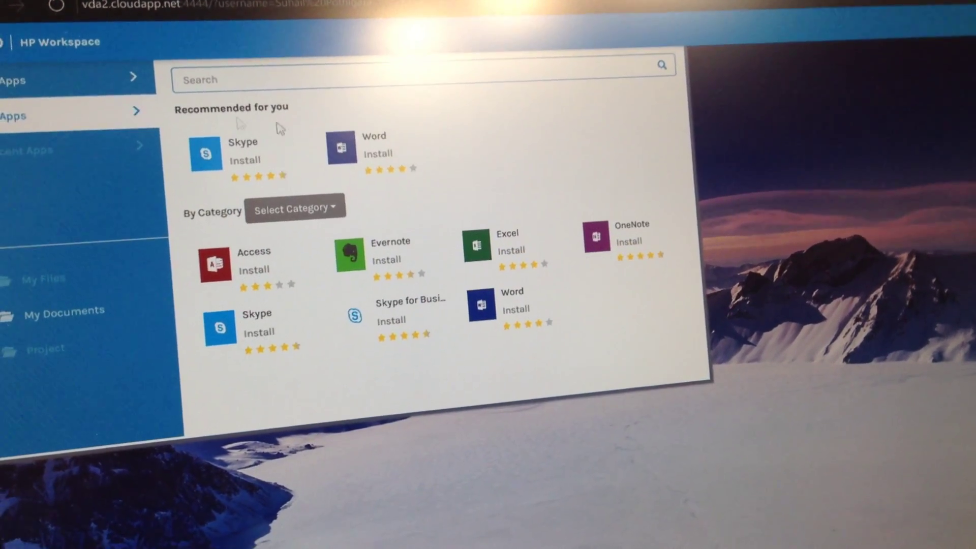
pyautogui.click(276, 235)
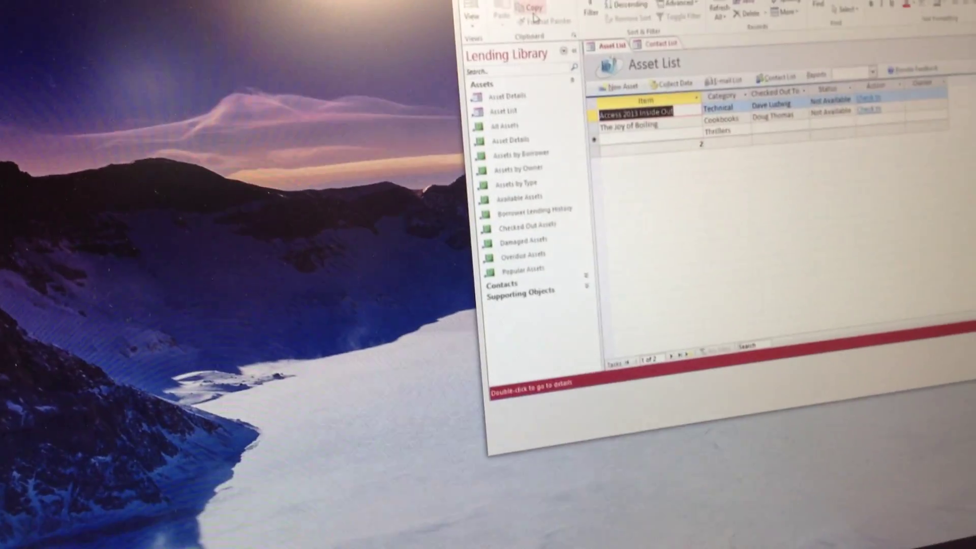
# Step: Launch Calculator and then File Manager from the Installed Apps list beside Access
pyautogui.press('super')
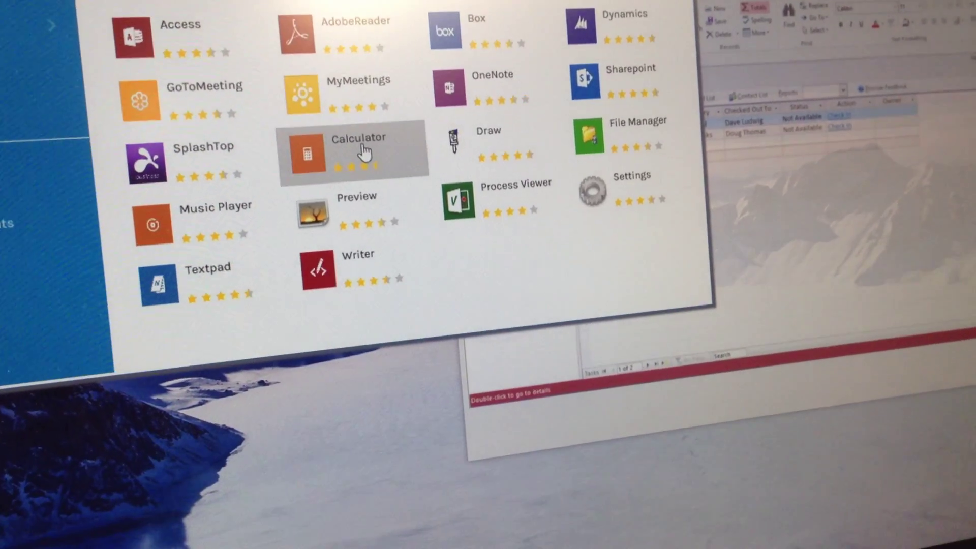
pyautogui.click(363, 151)
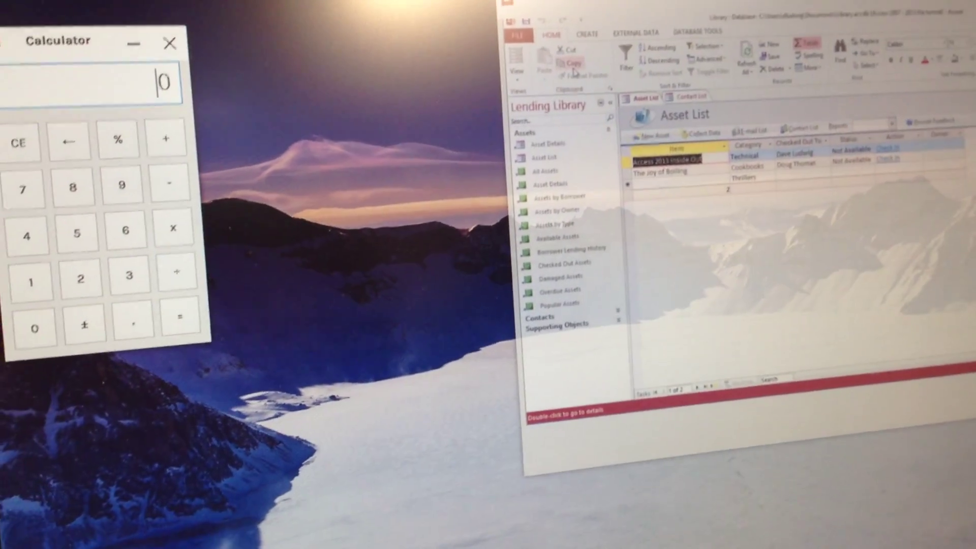
pyautogui.press('super')
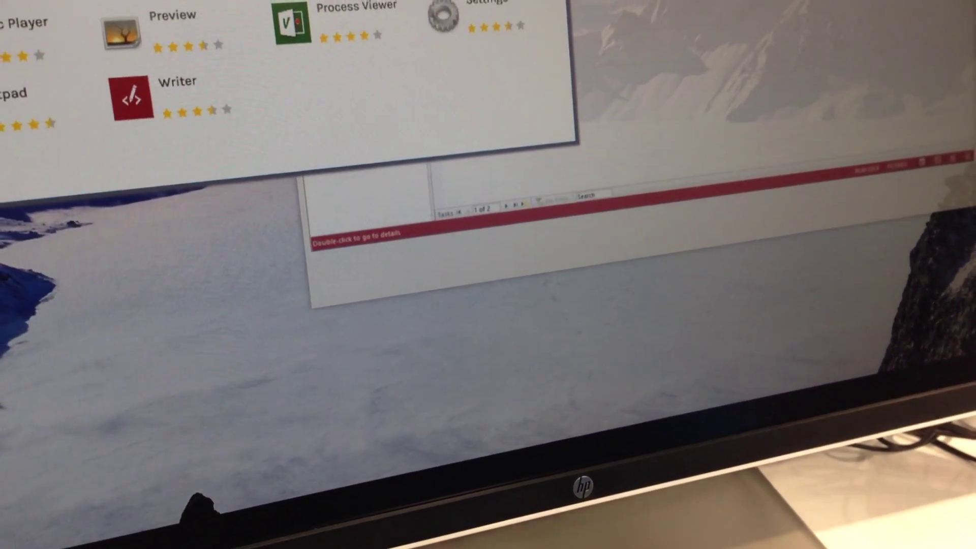
pyautogui.click(533, 68)
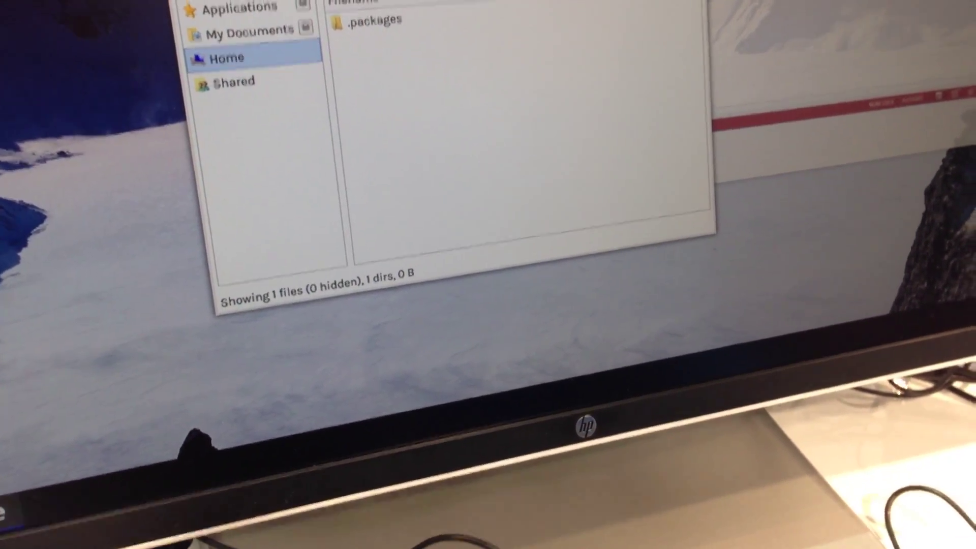
# Step: Reopen the app list with the launcher key over the File Manager home window
pyautogui.press('super')
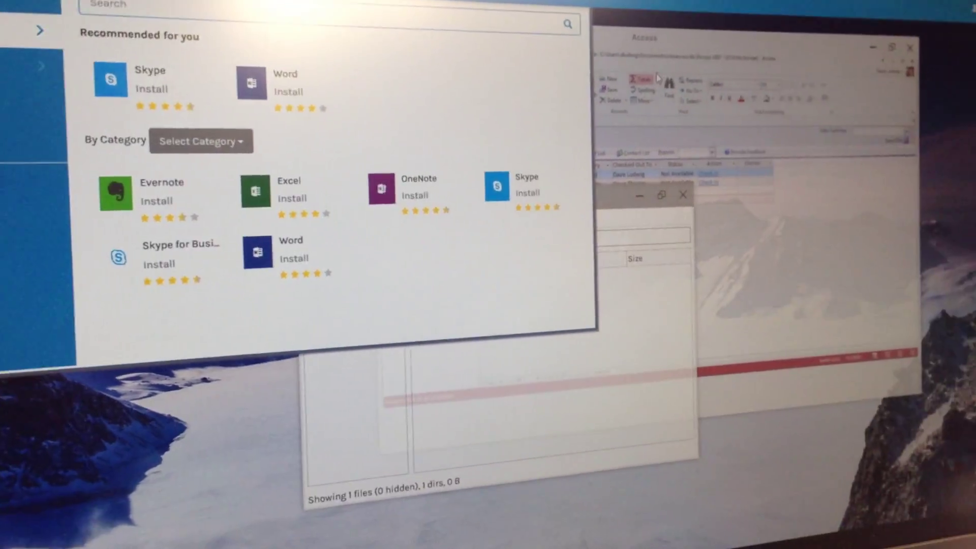
# Step: Dismiss the app list and bring the File Manager home window in front of Access
pyautogui.click(657, 76)
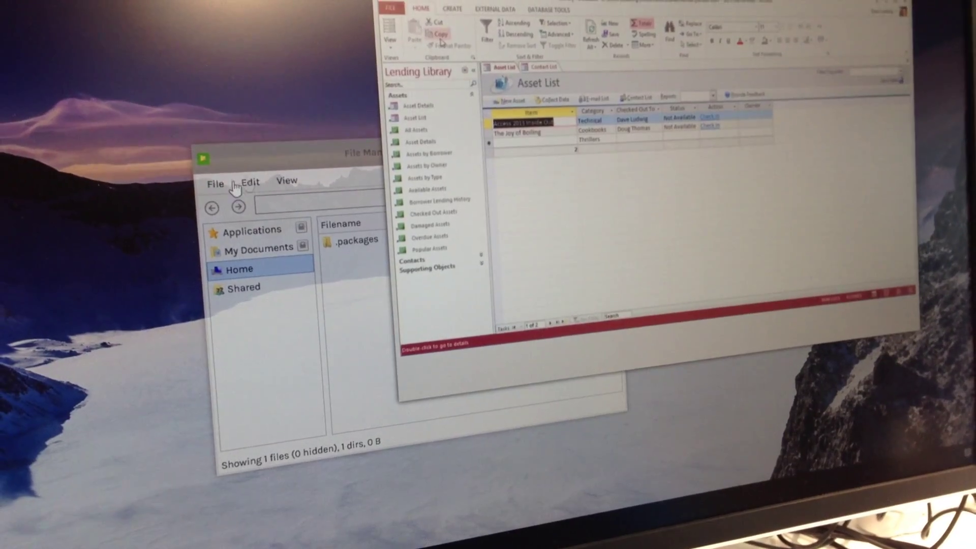
pyautogui.click(270, 169)
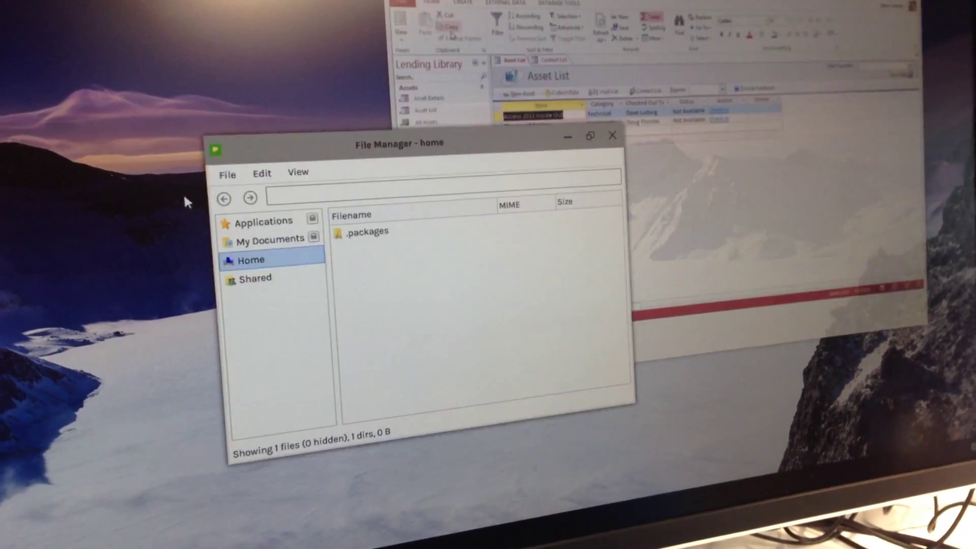